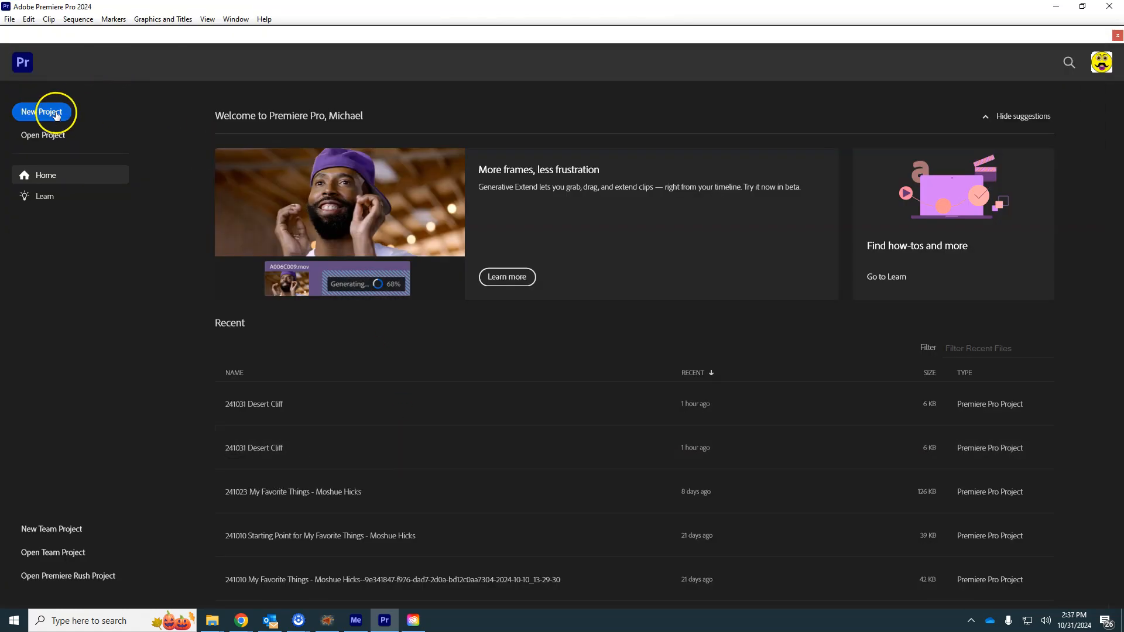
Create a new project named 241031 Desert Cliff, stored in the 3D Club Output folder inside Pictures.
click(49, 115)
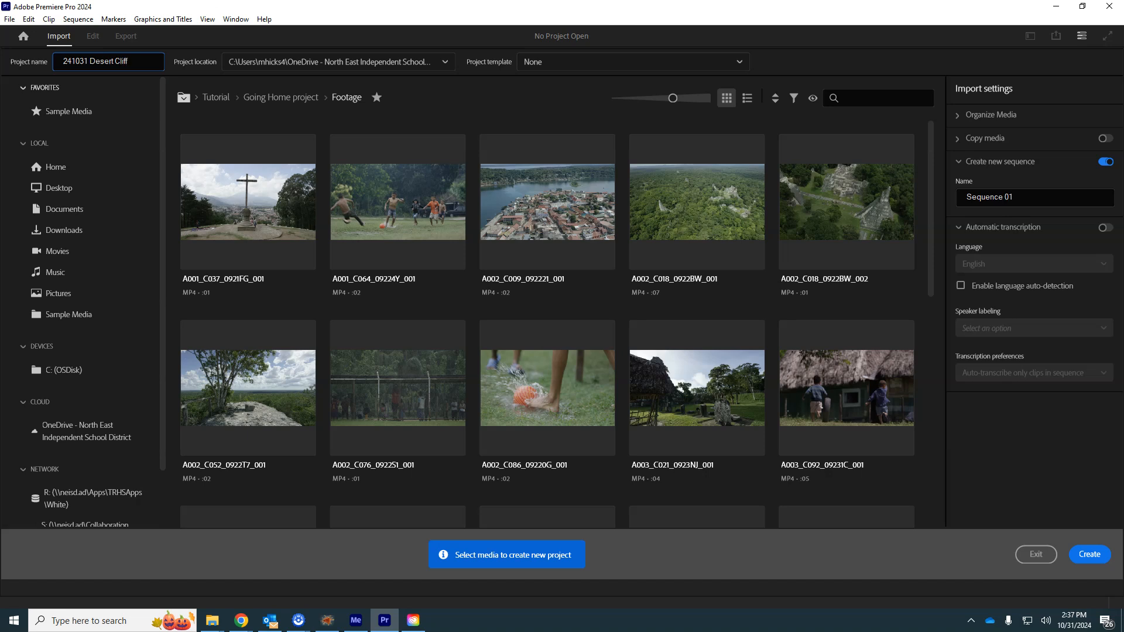
click(445, 61)
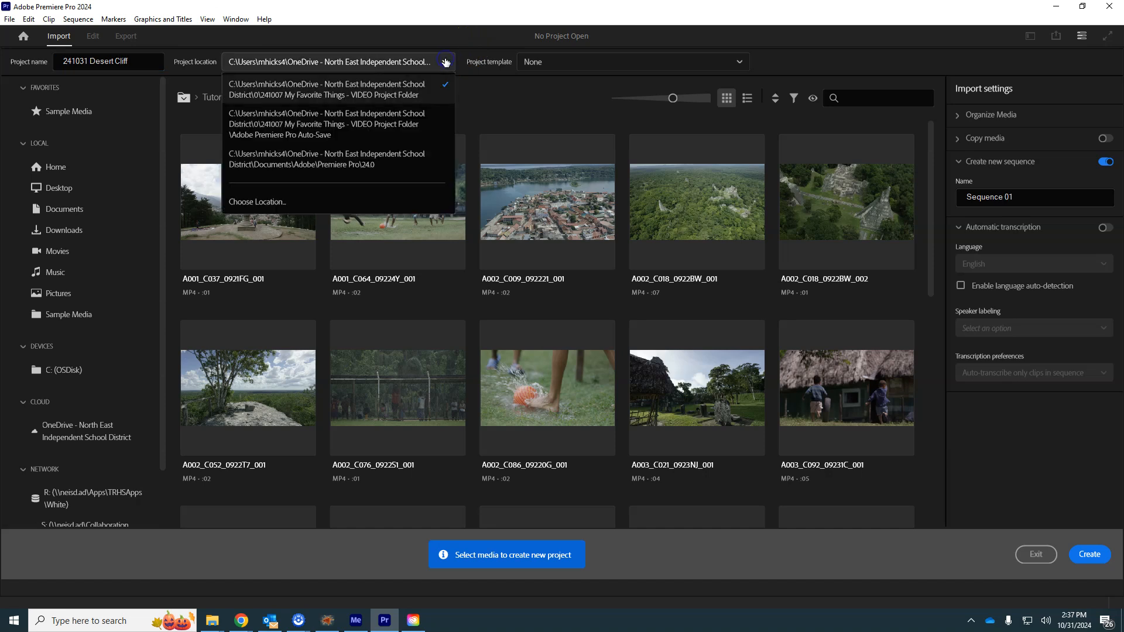
click(267, 205)
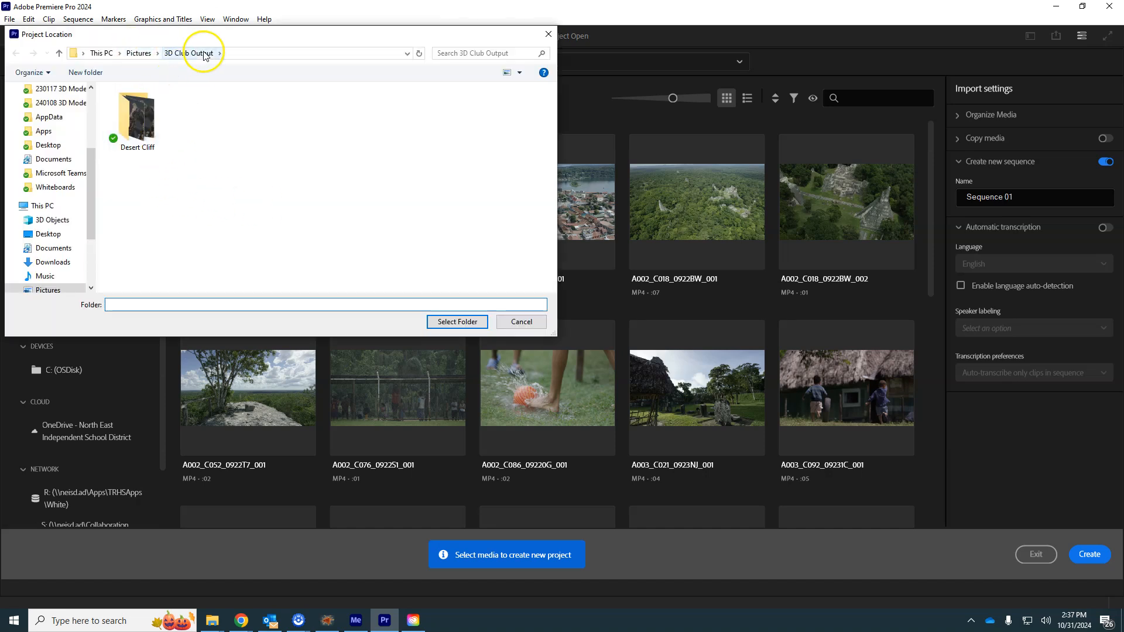
click(457, 322)
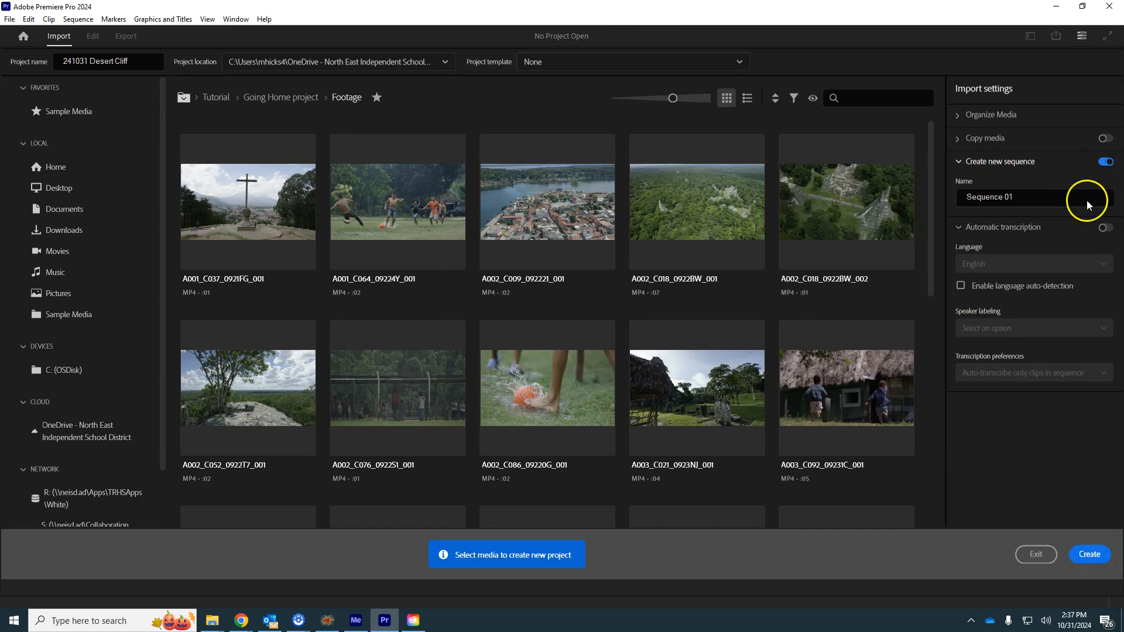
click(1089, 555)
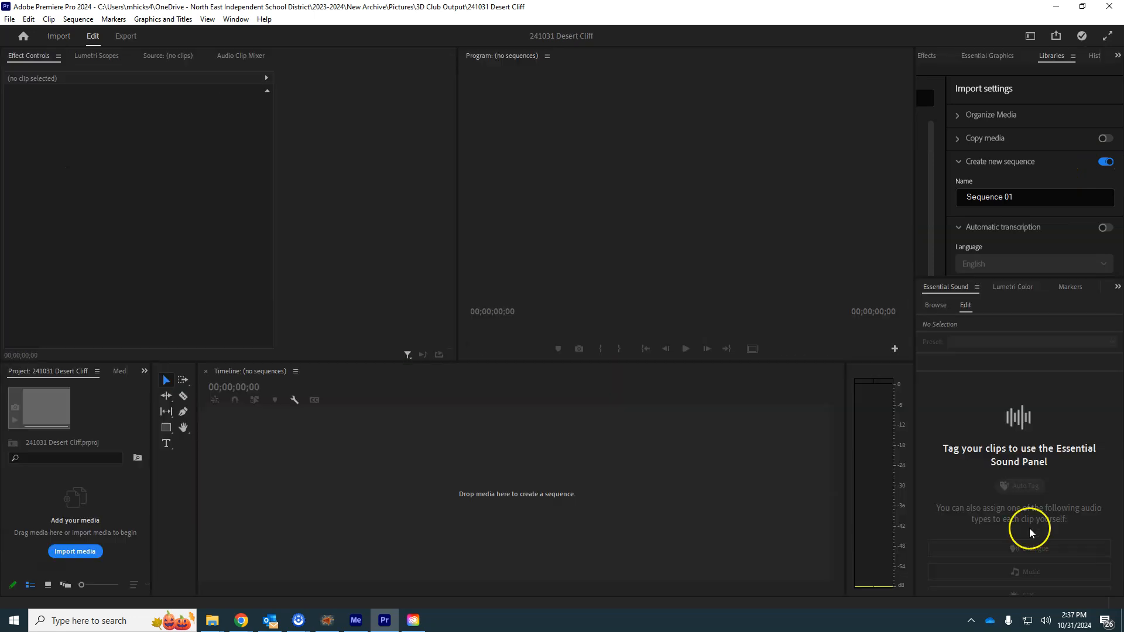
Create a new sequence named Desert Cliff using the AVCHD 1080p30 preset.
click(10, 19)
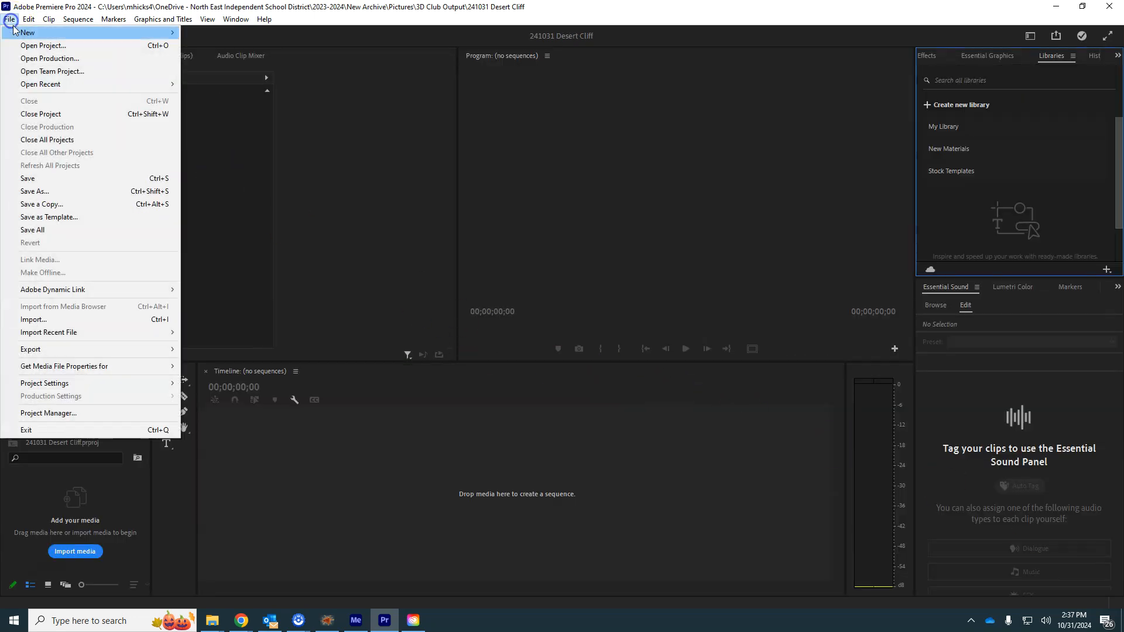
mouse_move(13, 29)
click(210, 73)
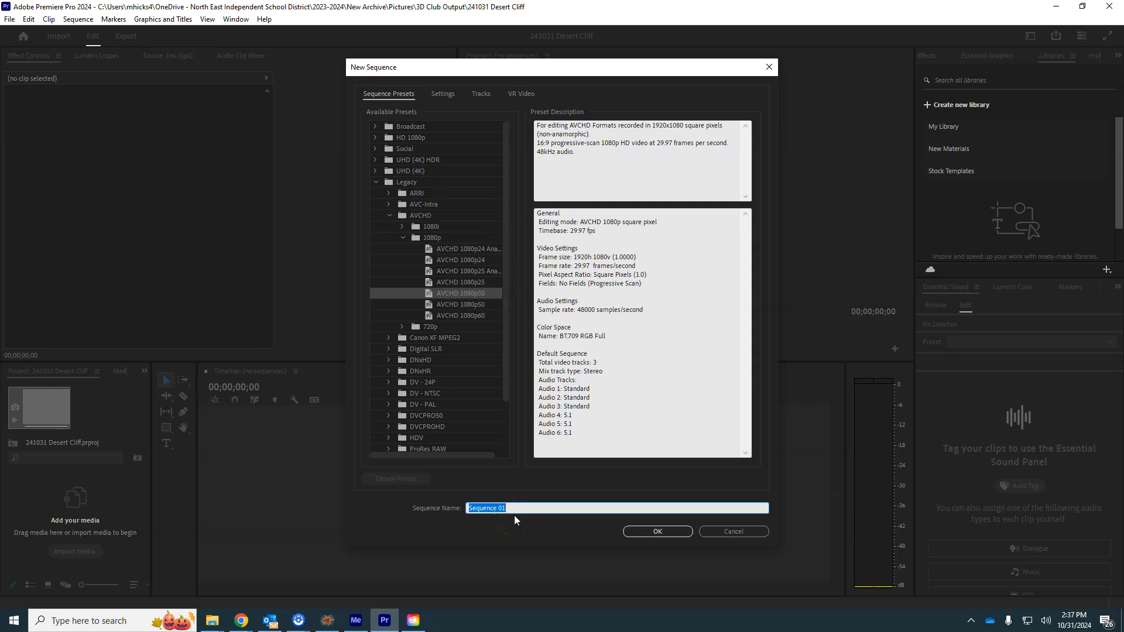
text(Desert Cliff)
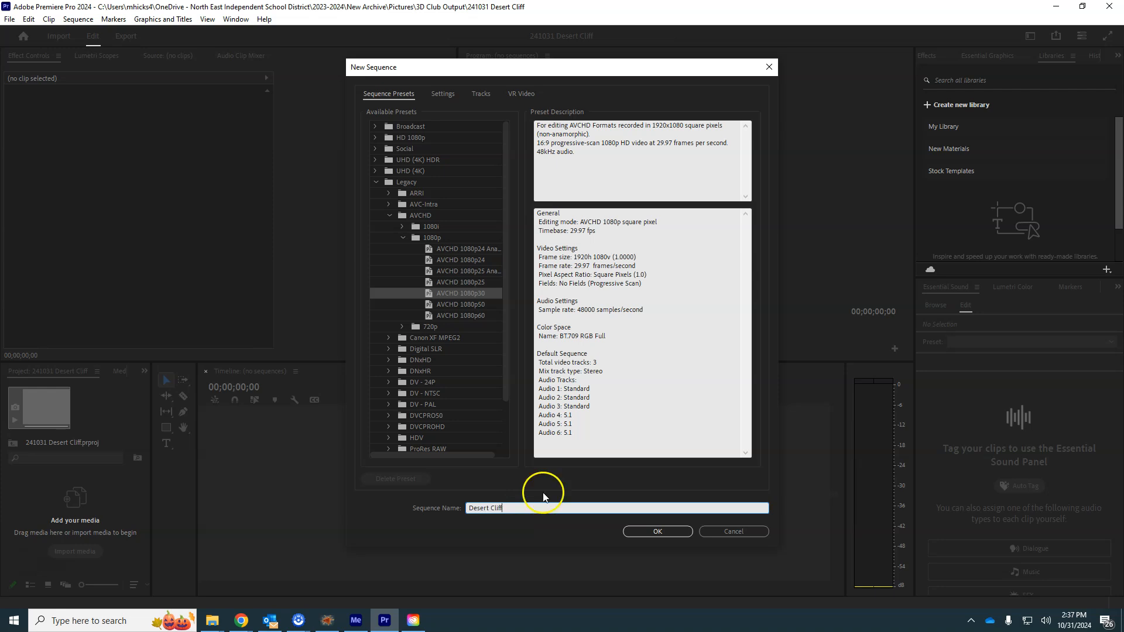
click(647, 532)
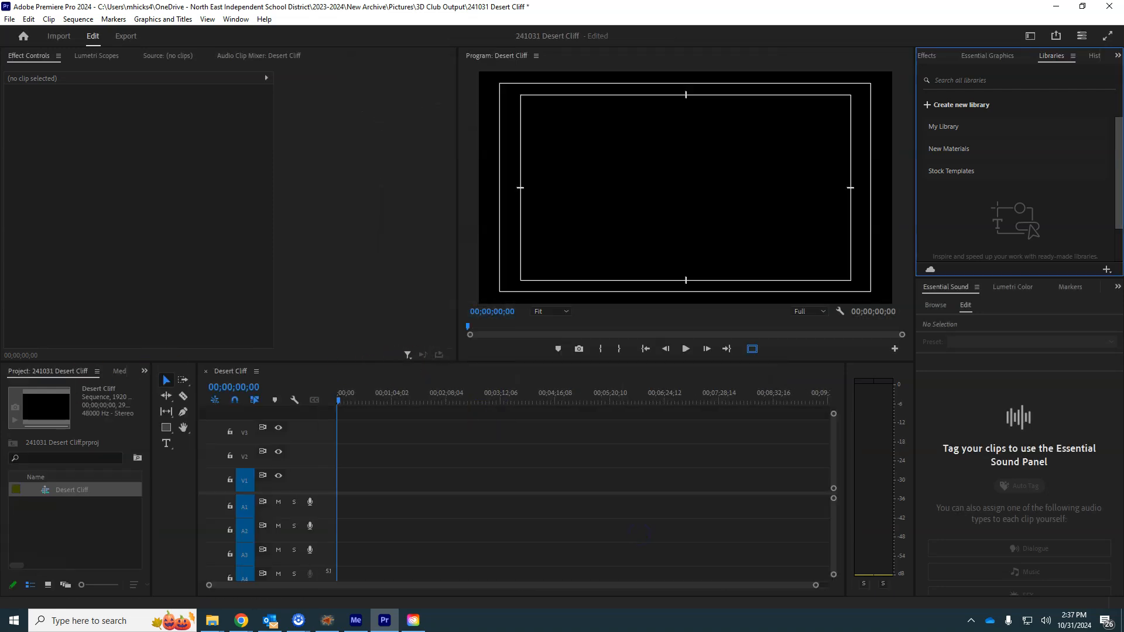
Import the Desert Cliff image folder and place all its stills at the start of track V1.
double_click(85, 510)
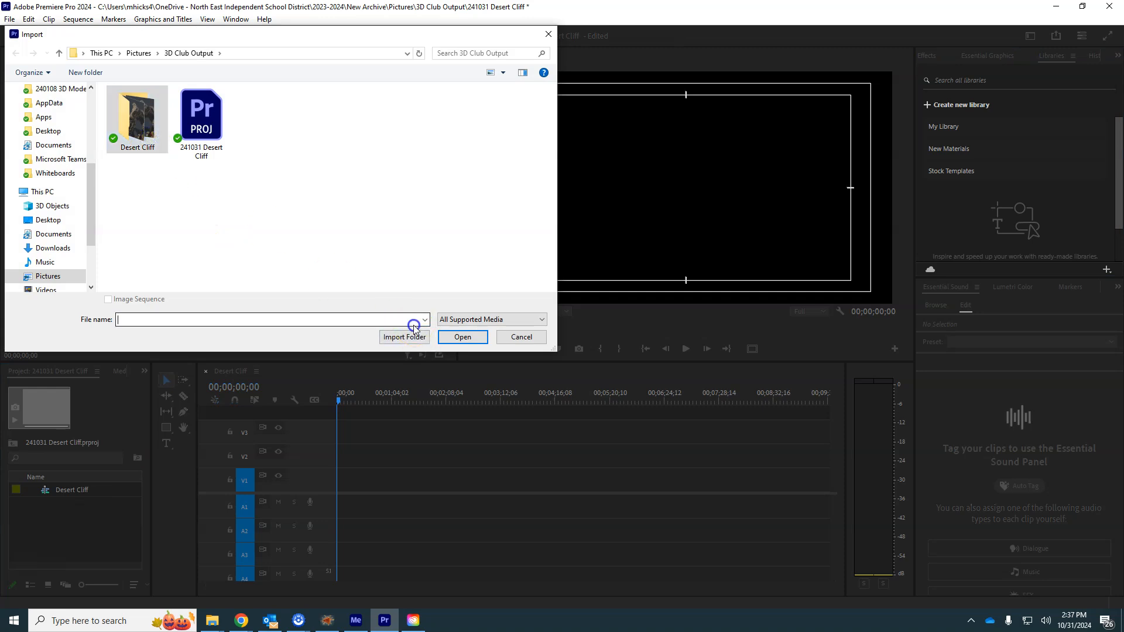
click(405, 337)
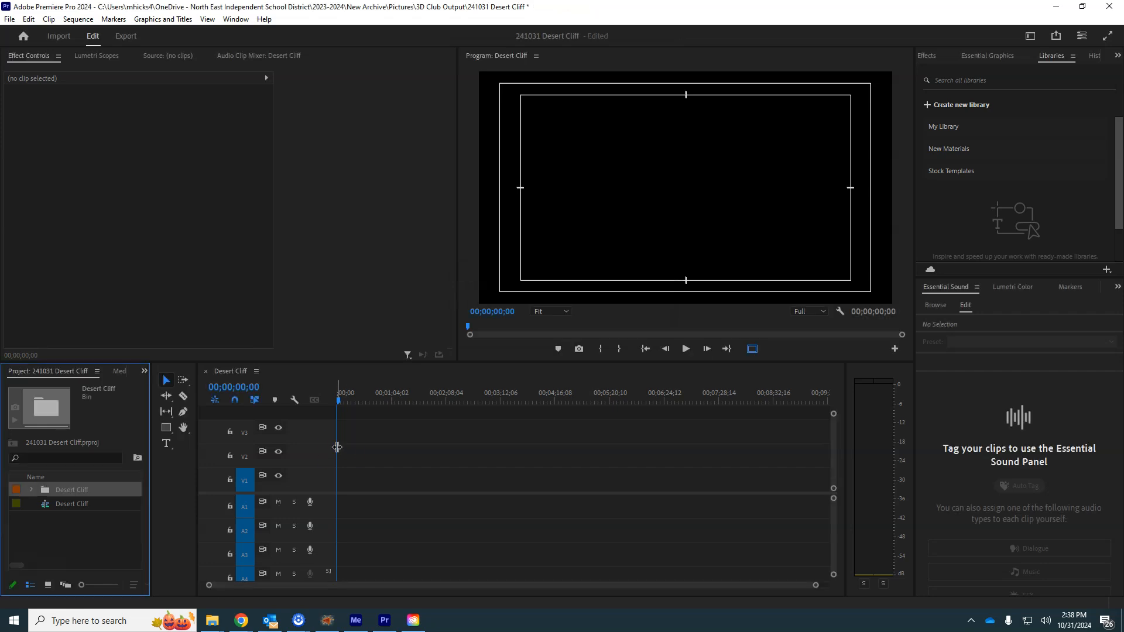
drag(47, 494, 339, 484)
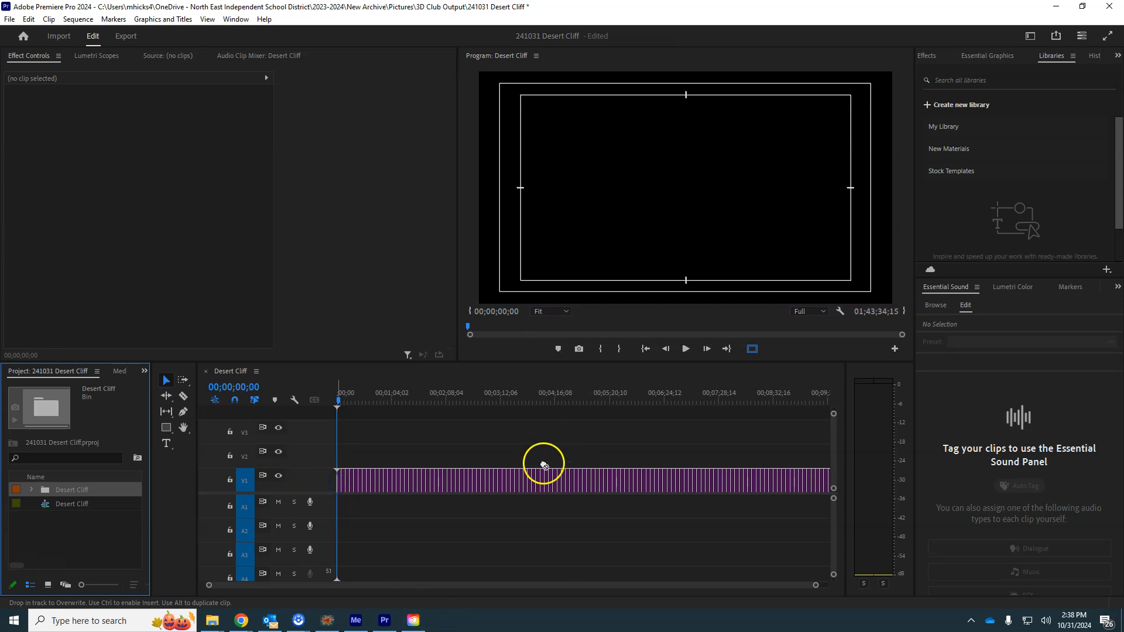
Play the start of the sequence and examine its full length out to the last still.
click(684, 348)
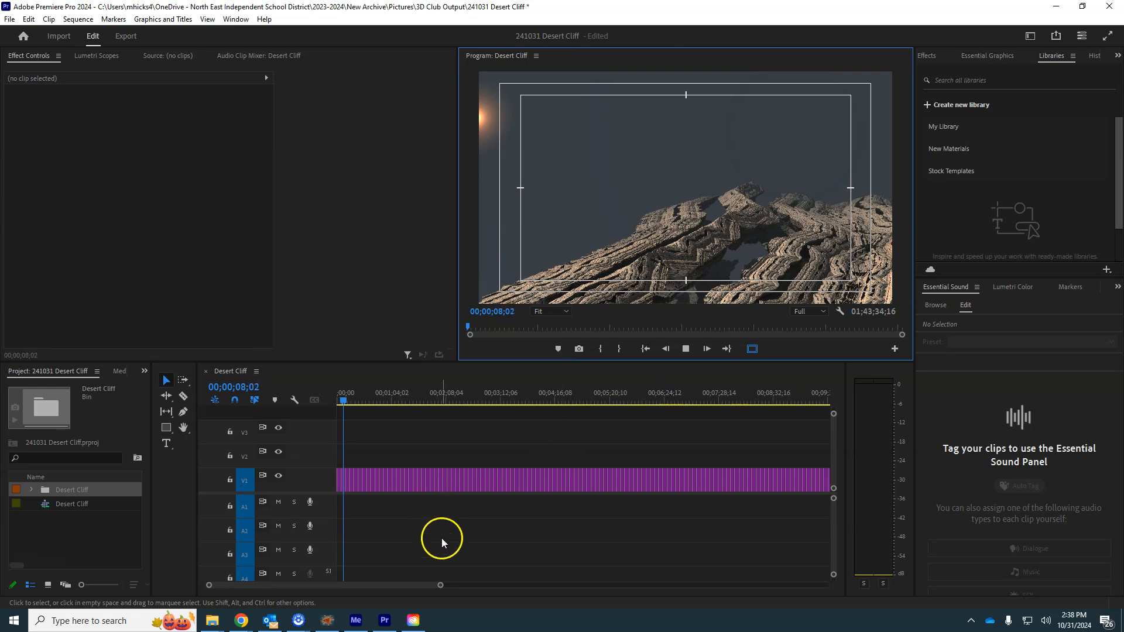
drag(441, 585, 829, 581)
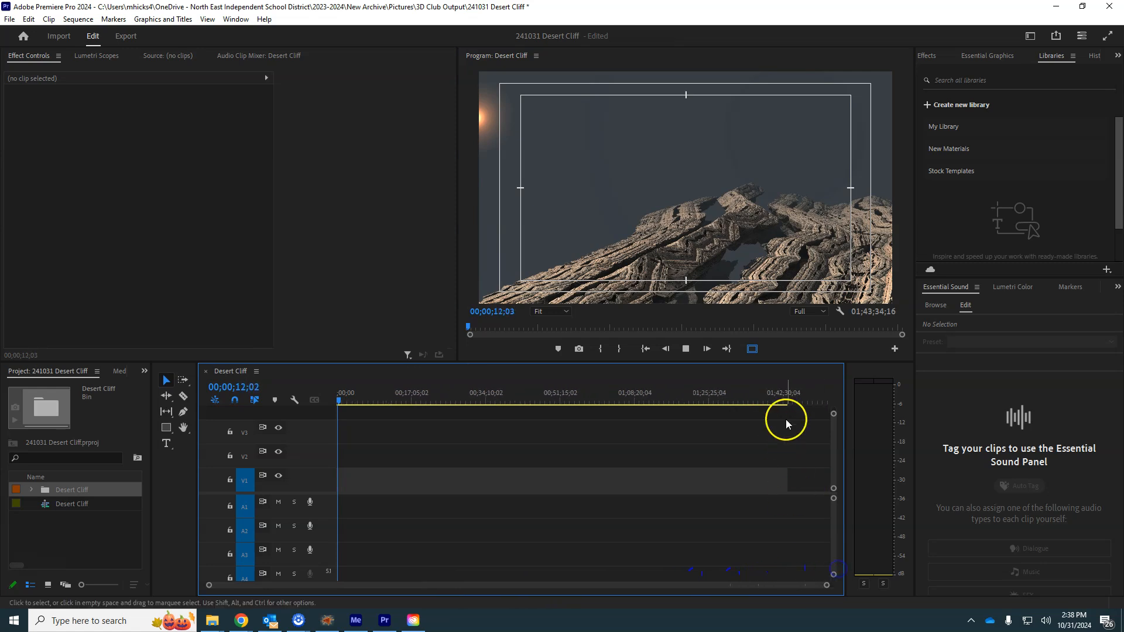
drag(784, 401, 789, 396)
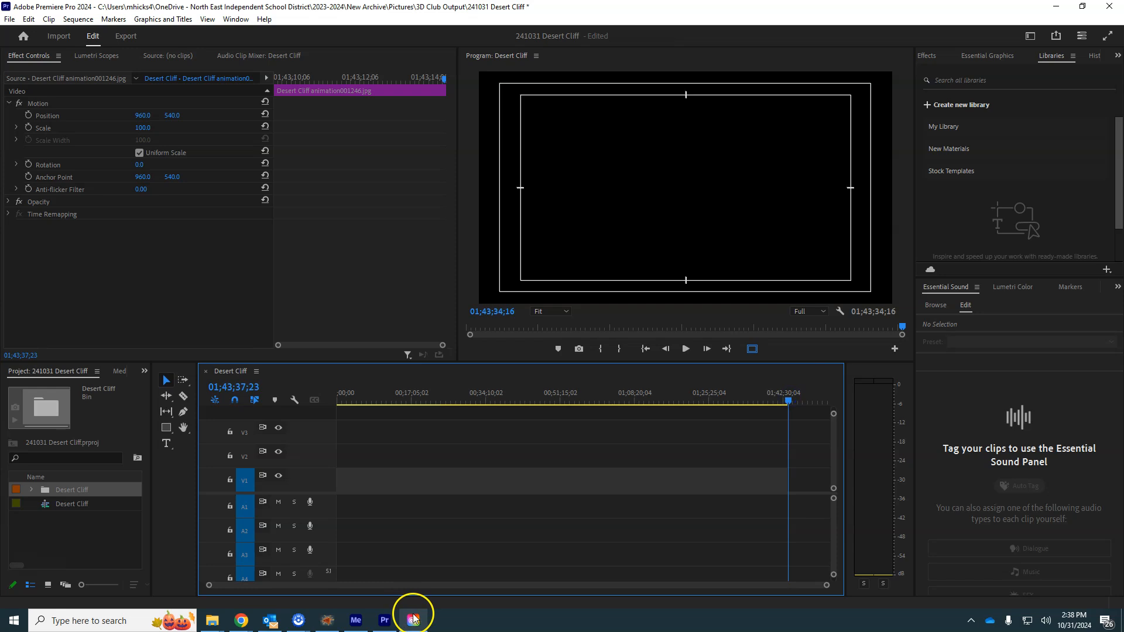
click(539, 554)
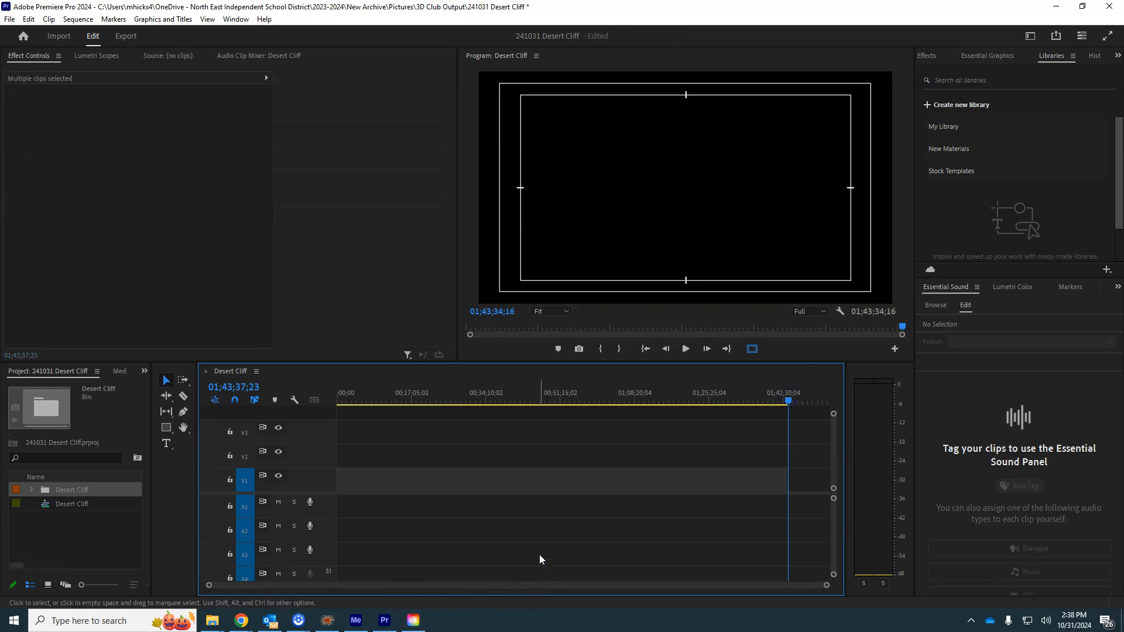
Delete the imported Desert Cliff bin from the project together with its clips in the sequence.
right_click(42, 490)
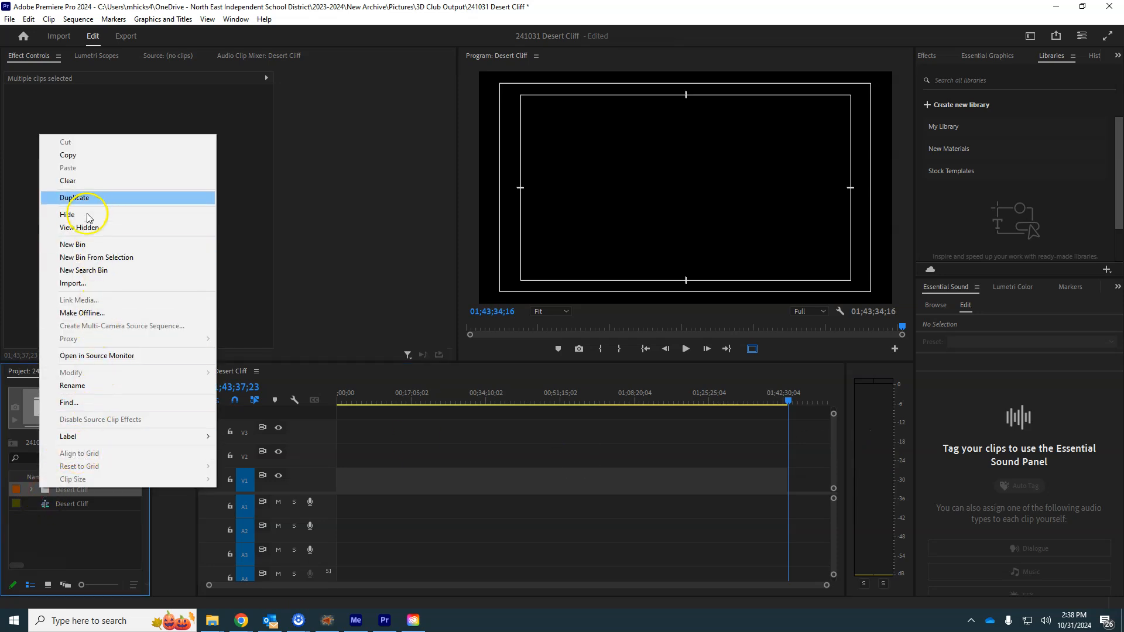
click(76, 181)
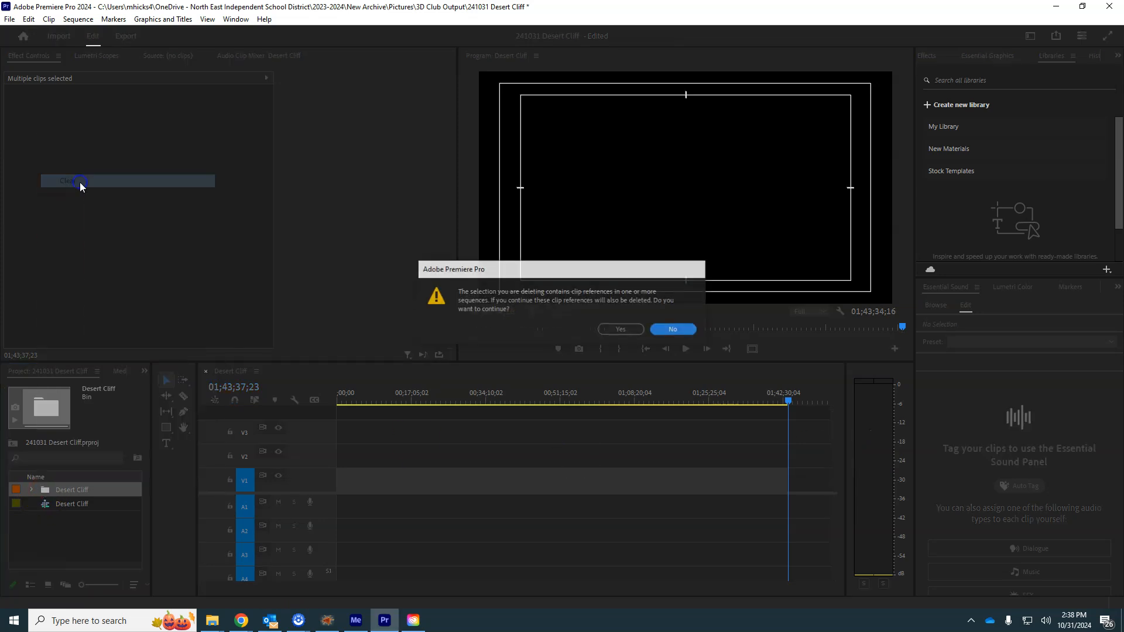
click(616, 329)
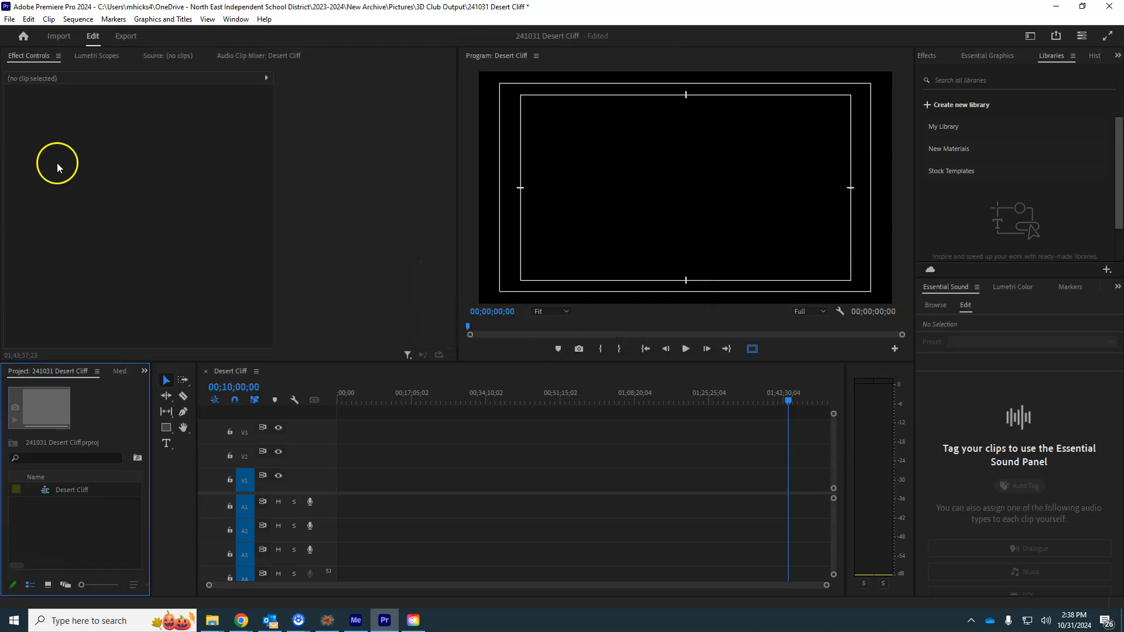
Set the Still Image Default Duration to 1 frame in the Timeline preferences.
click(29, 19)
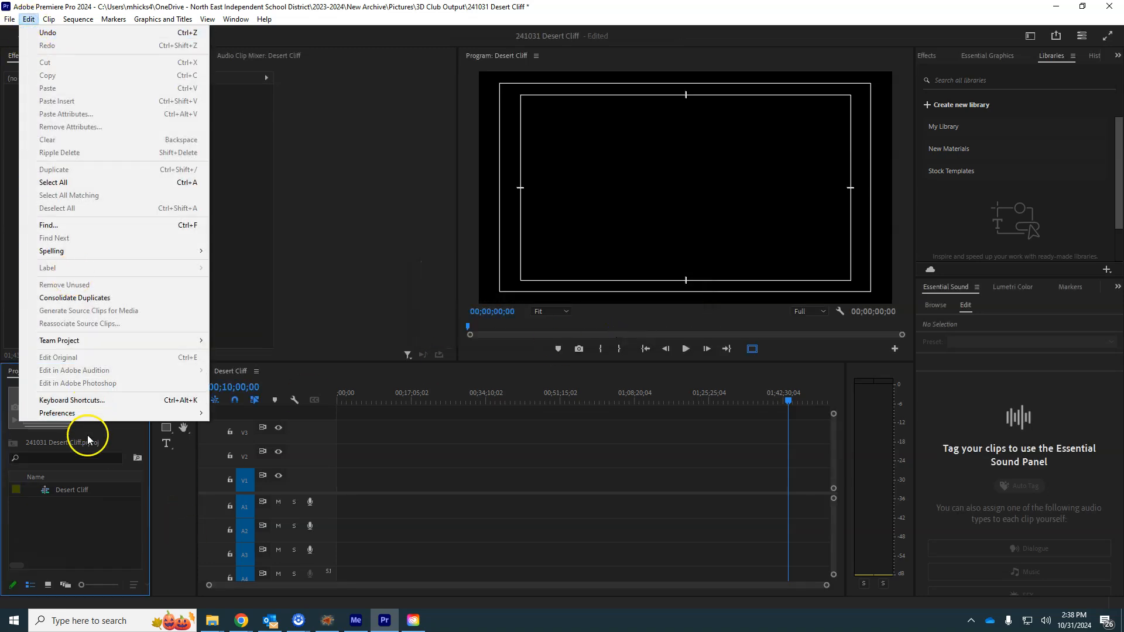
mouse_move(89, 416)
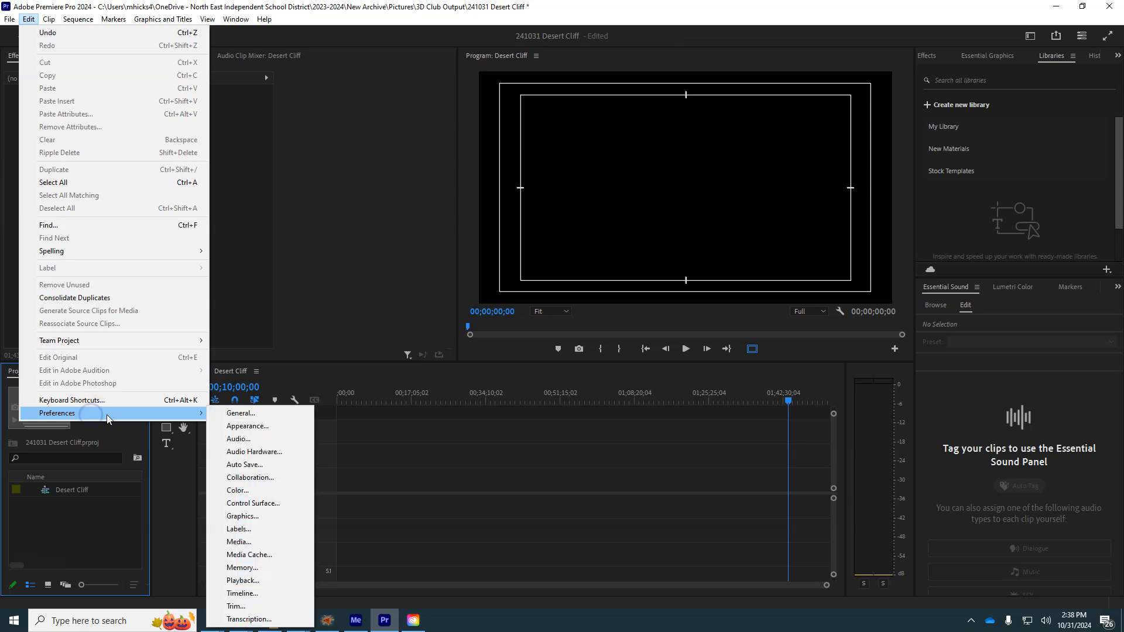
click(265, 592)
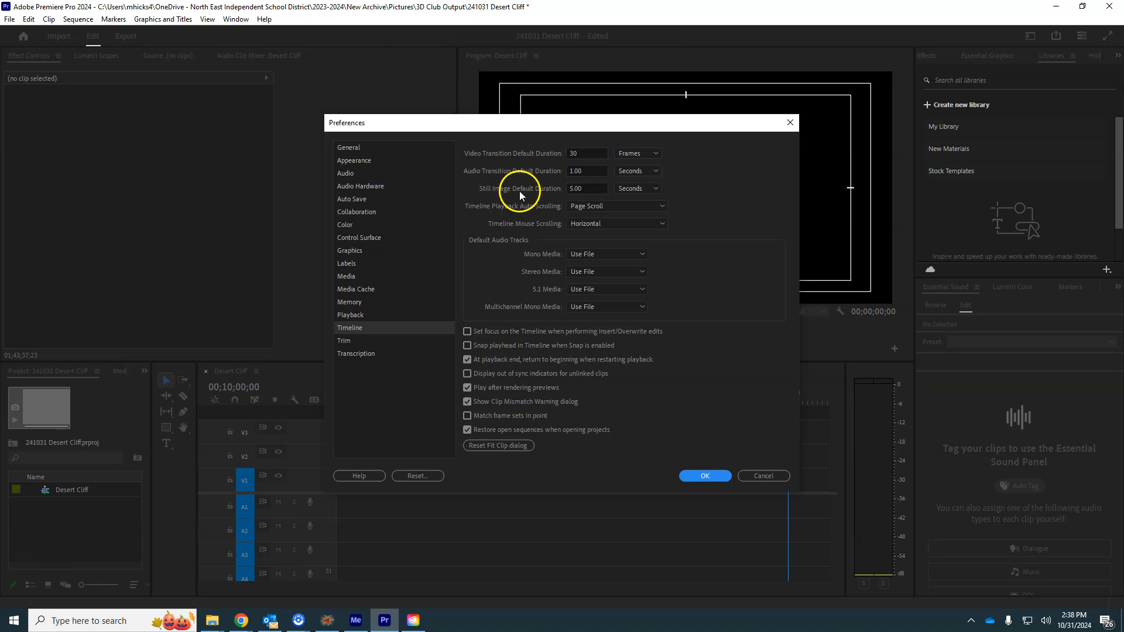
click(638, 187)
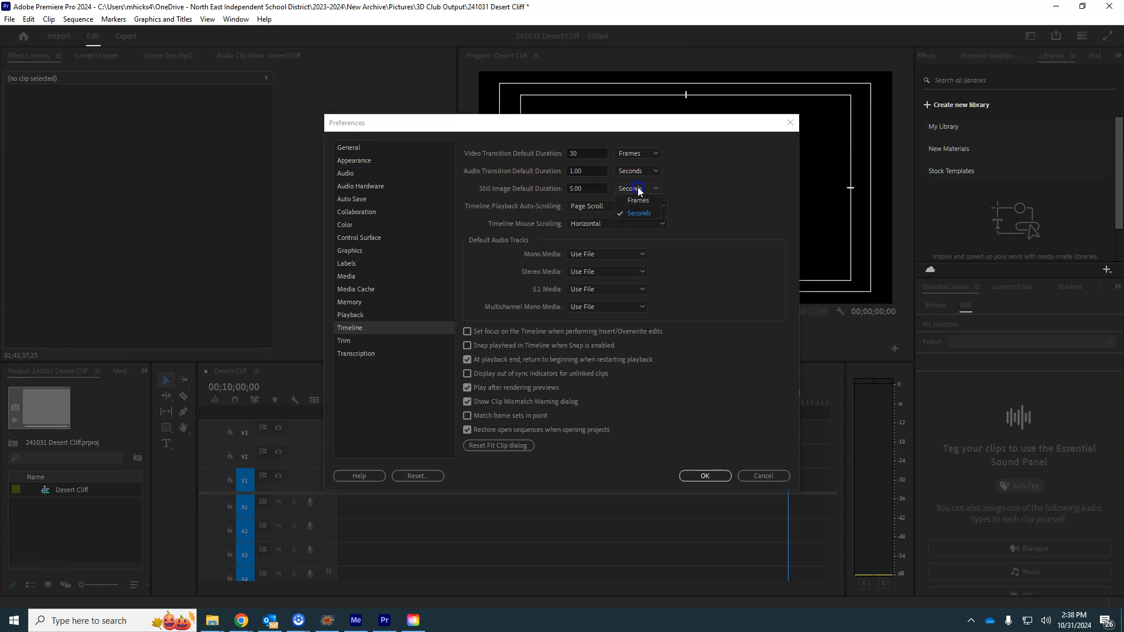
click(641, 205)
double_click(570, 190)
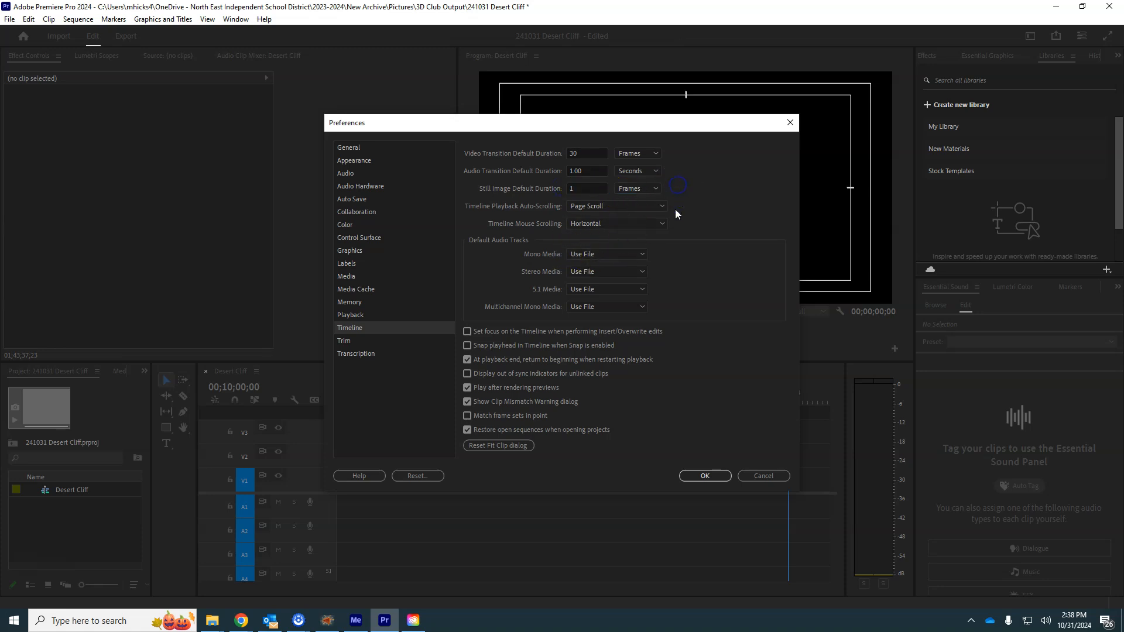
click(705, 476)
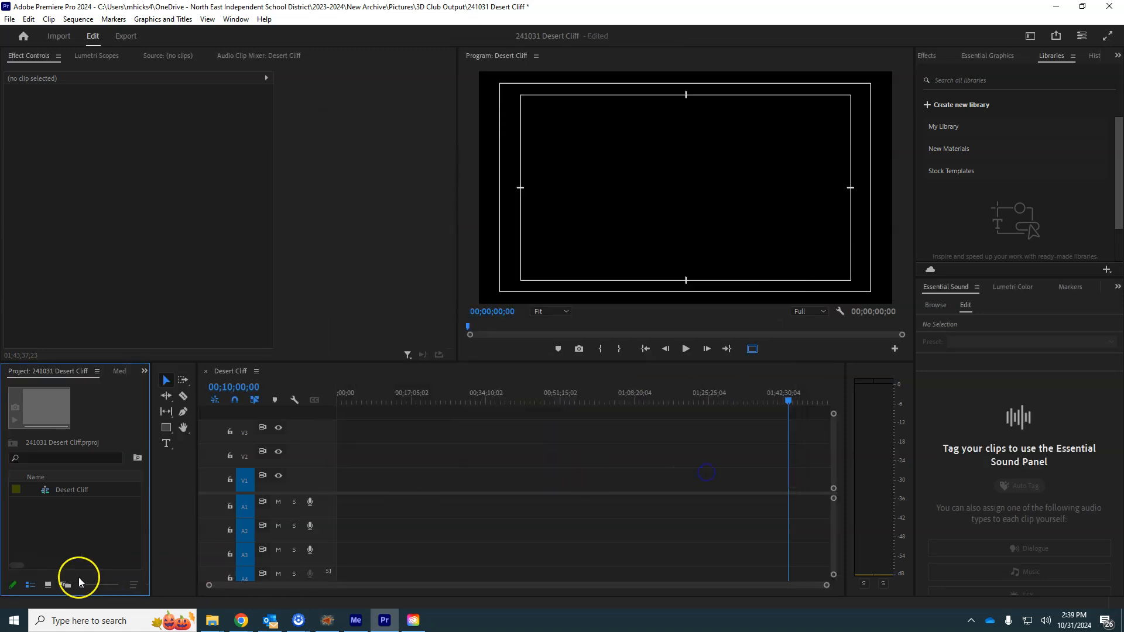
Import the Desert Cliff image folder again and place its stills at the start of track V1.
double_click(63, 524)
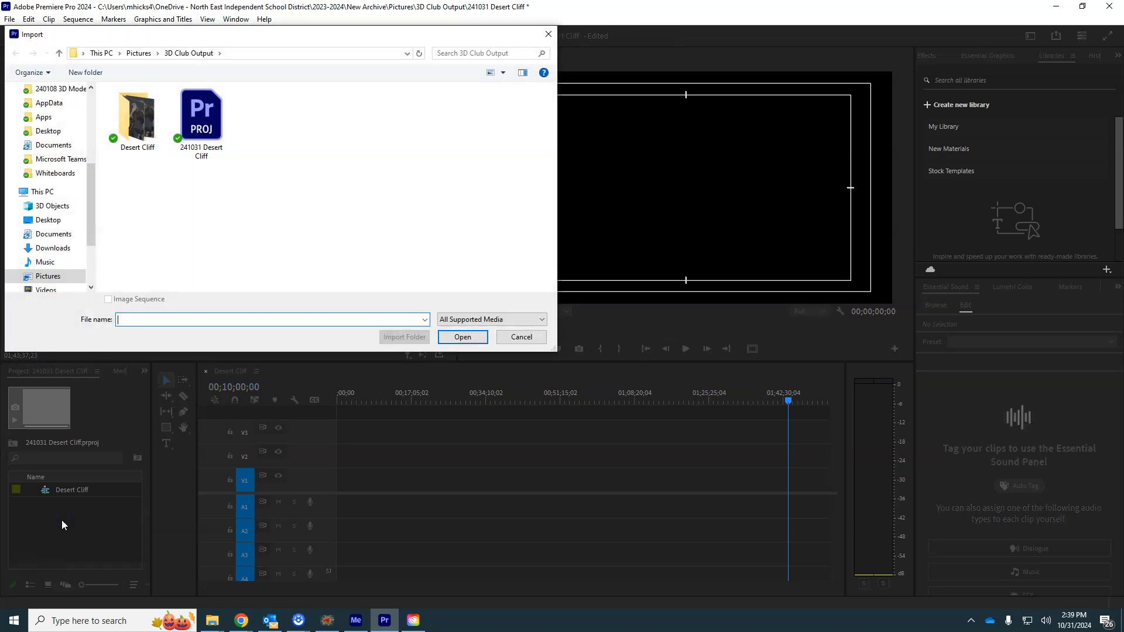
click(404, 337)
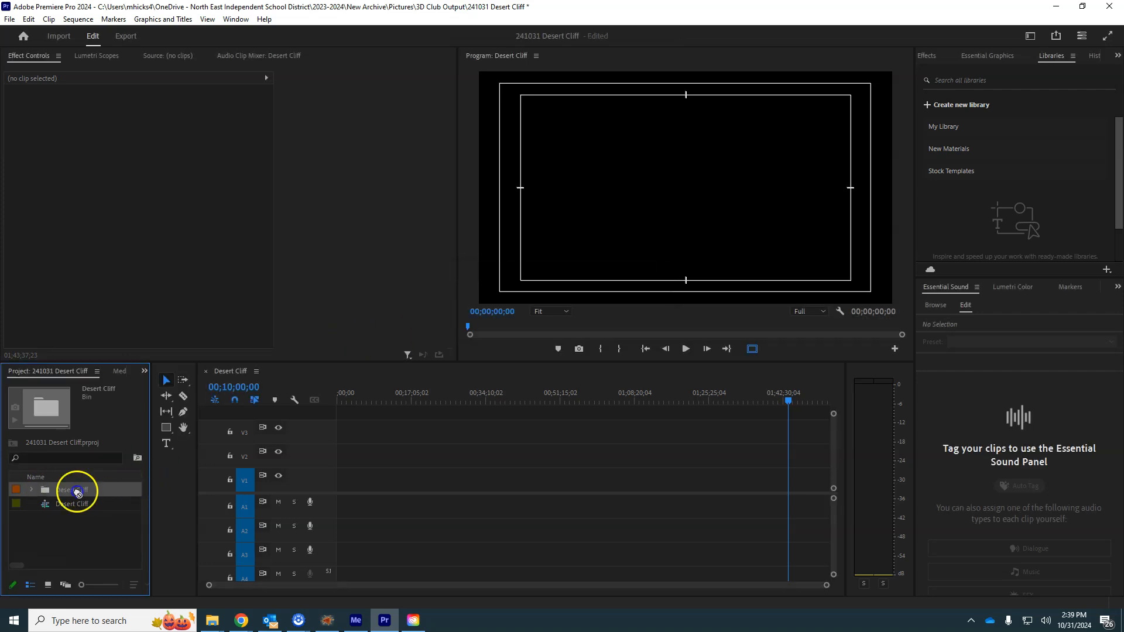
drag(278, 490, 315, 490)
drag(327, 537, 375, 569)
Play the opening seconds of the sequence from its start and turn off the safe margins in the program preview.
drag(401, 413, 340, 410)
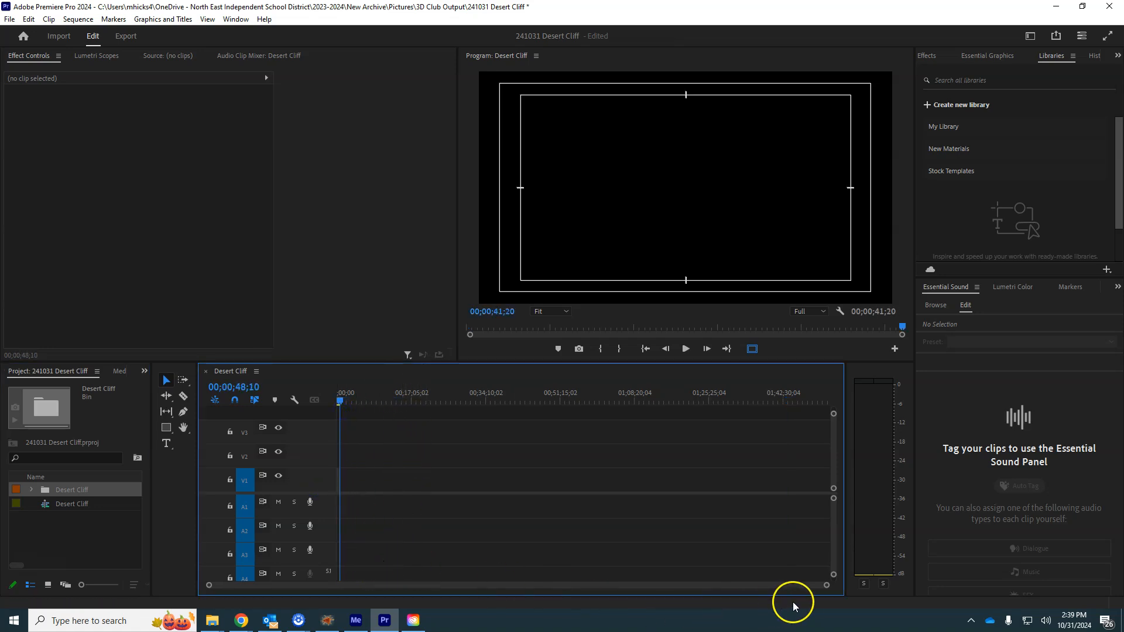
drag(827, 585, 568, 609)
drag(584, 401, 269, 437)
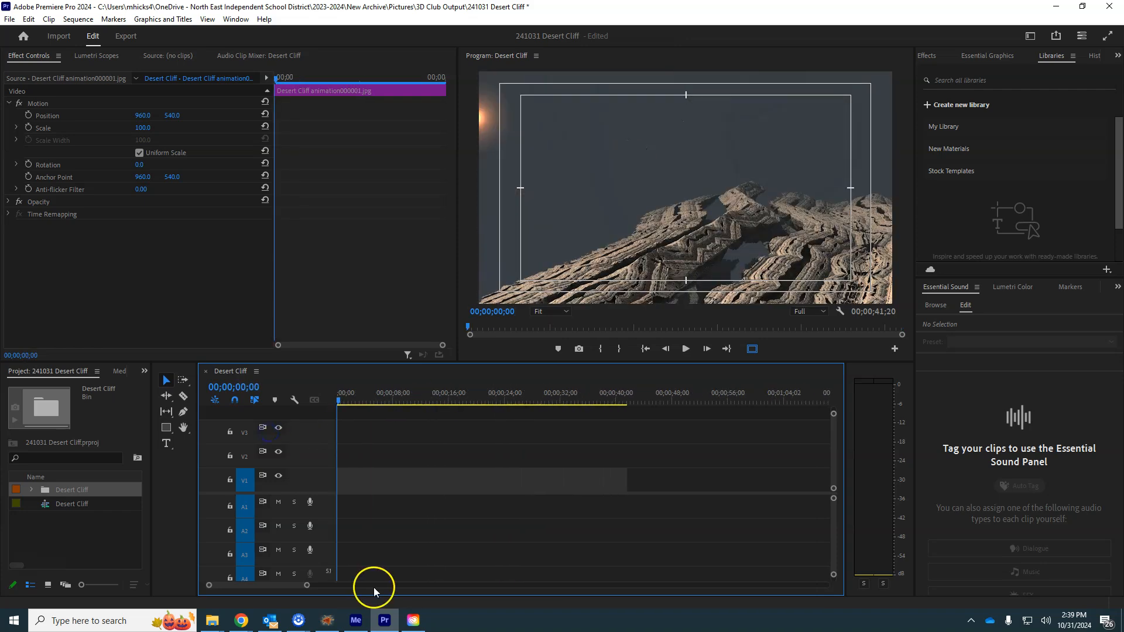
key(space)
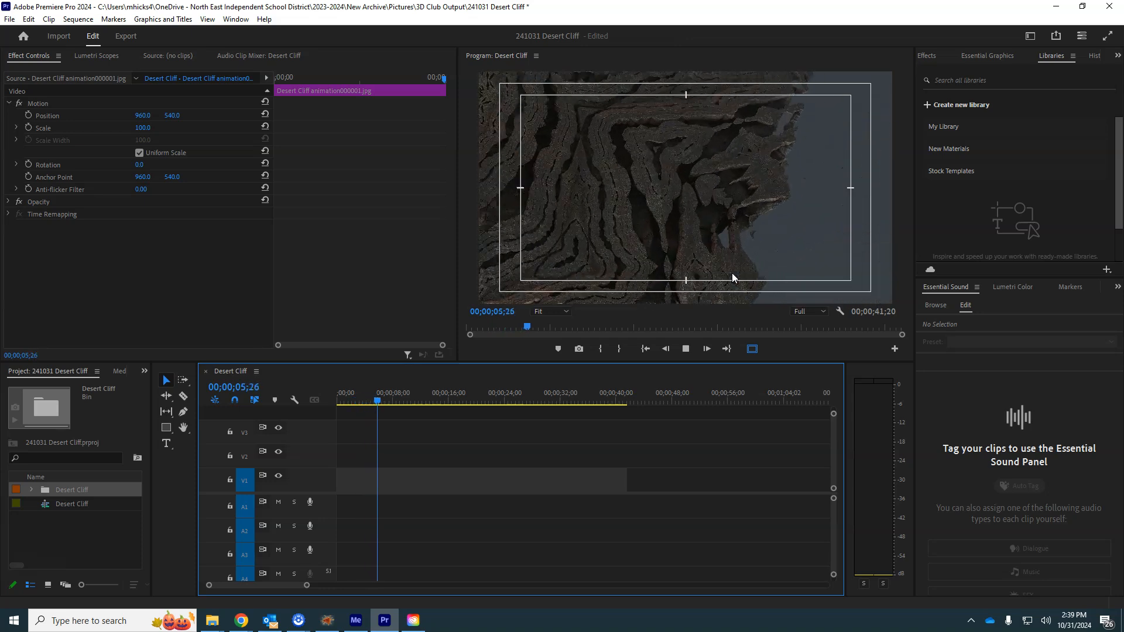
key(space)
click(753, 349)
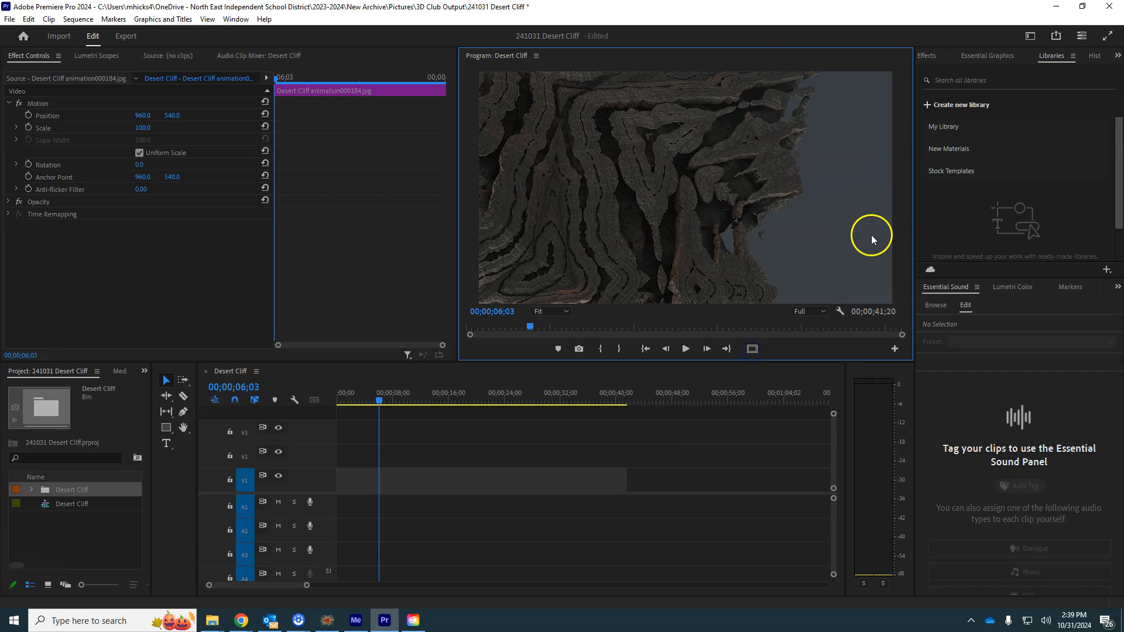
Play the rest of the animation full screen and return the playhead to the start of the sequence.
click(1108, 36)
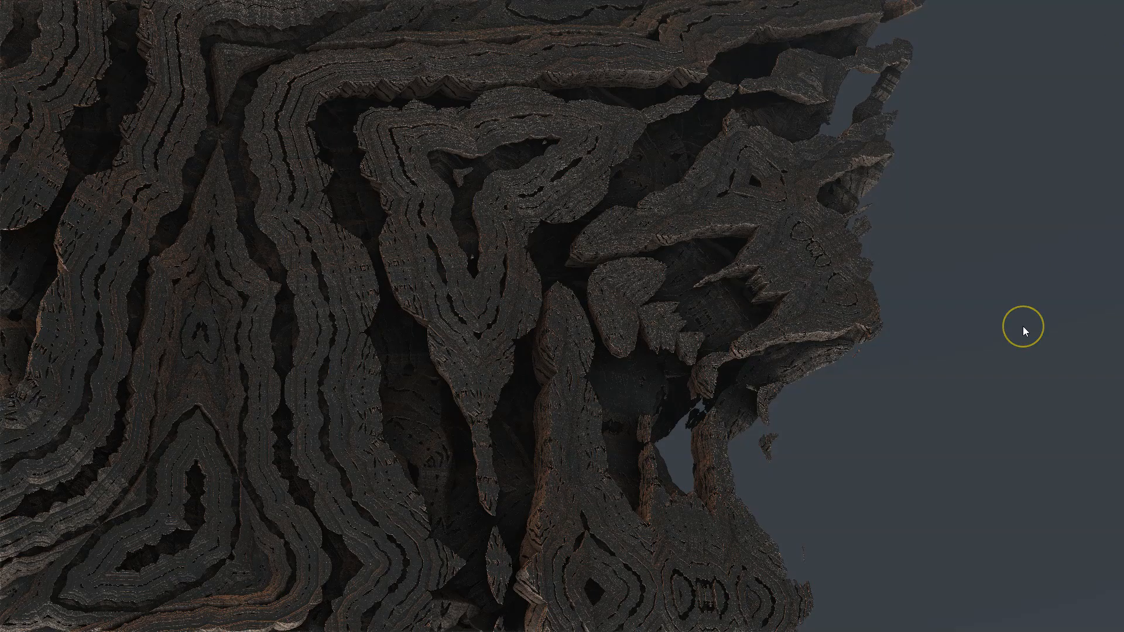
key(space)
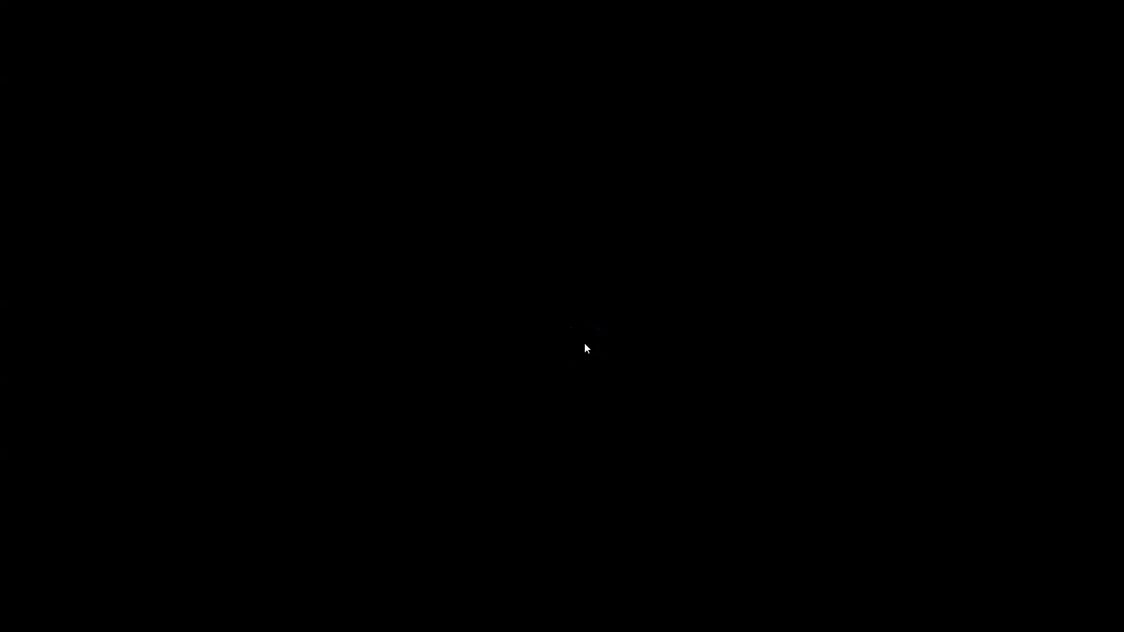
key(Escape)
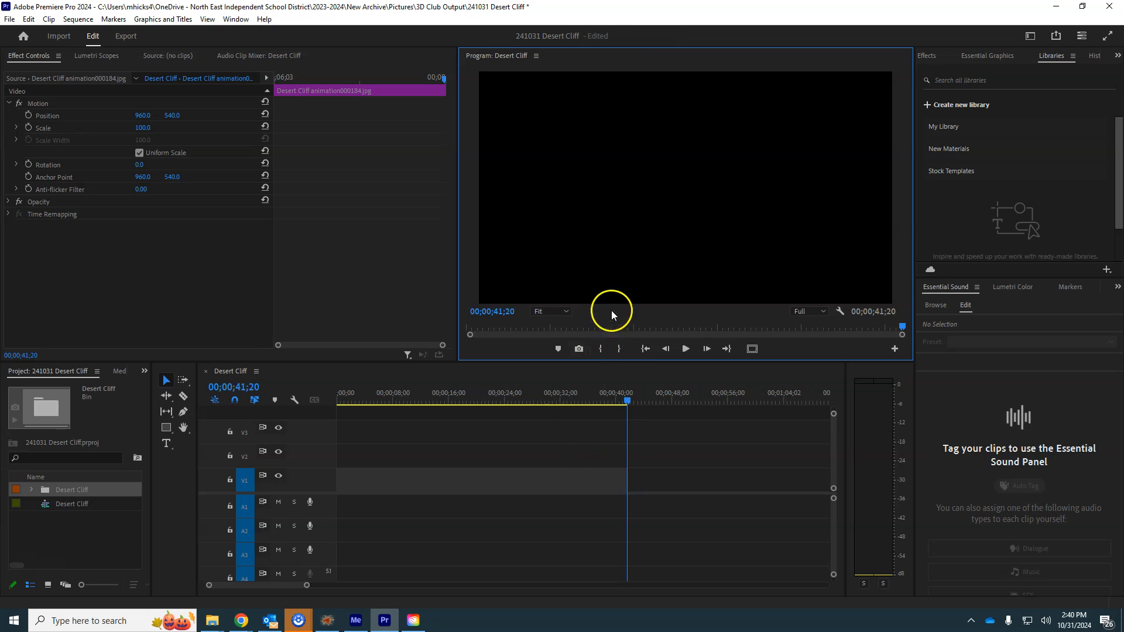
drag(627, 403, 380, 403)
key(Home)
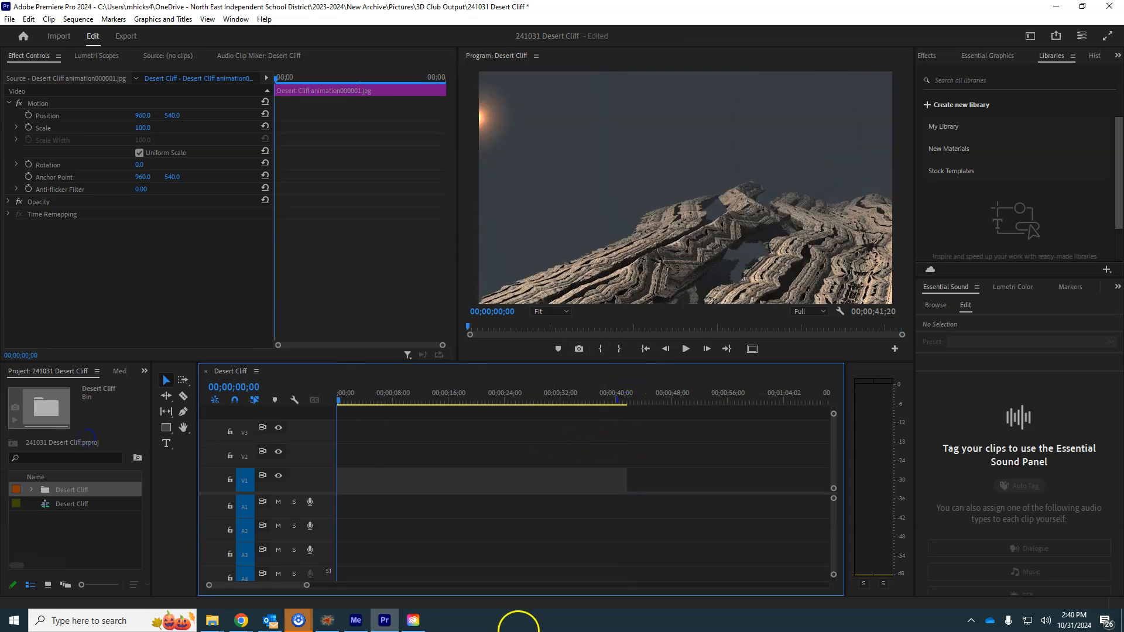
Send the Desert Cliff sequence to Adobe Media Encoder for export and switch to its render queue.
click(9, 18)
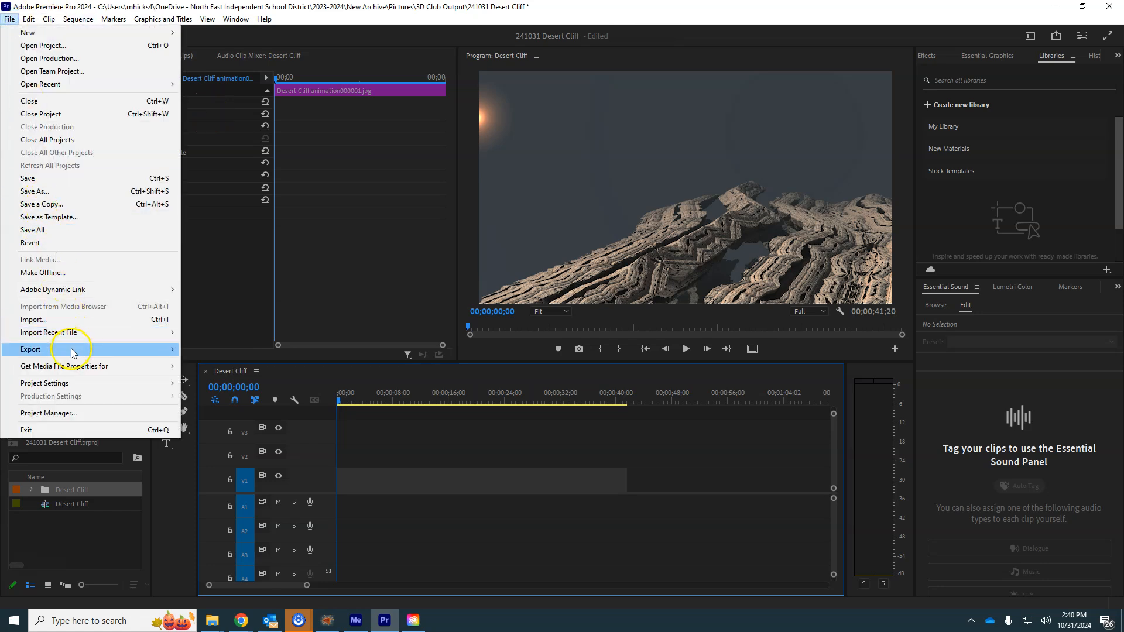
mouse_move(73, 352)
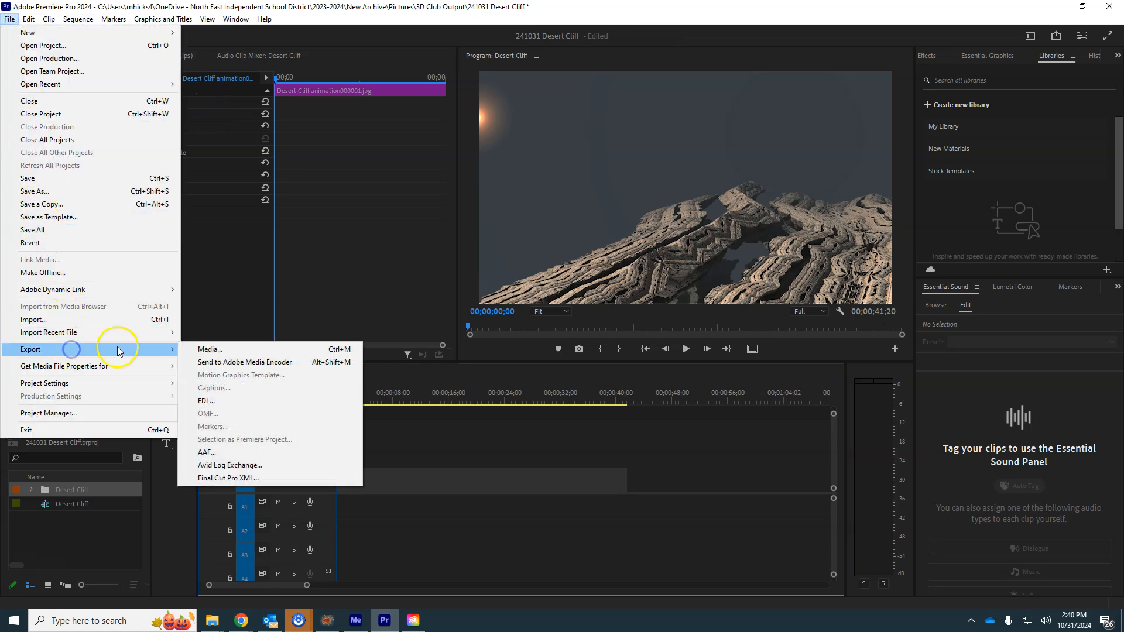
click(249, 362)
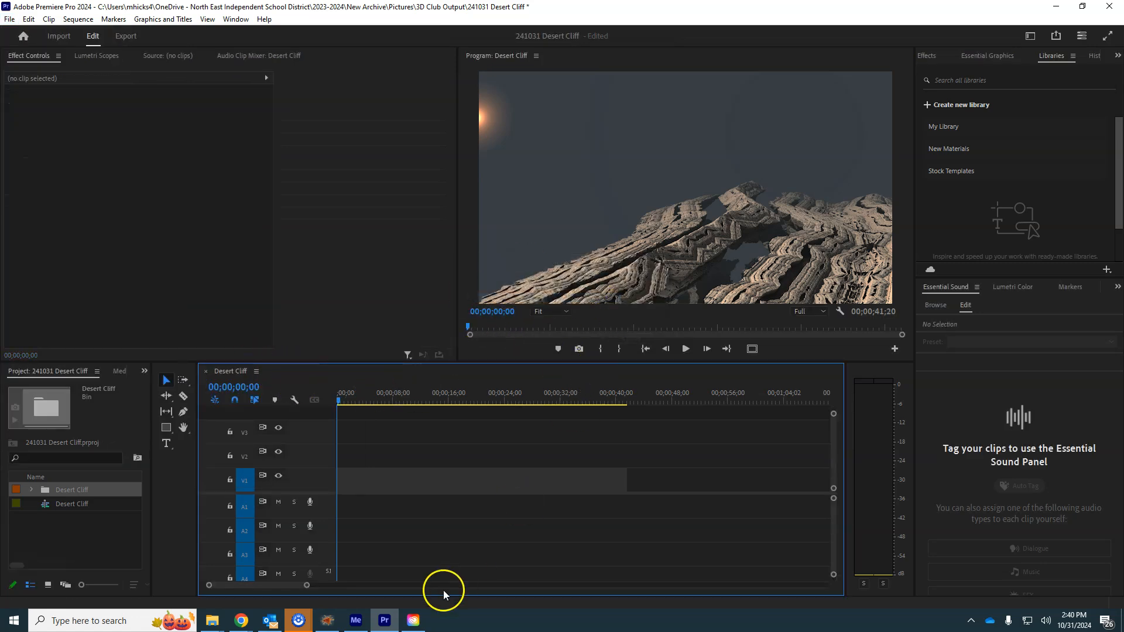
click(356, 621)
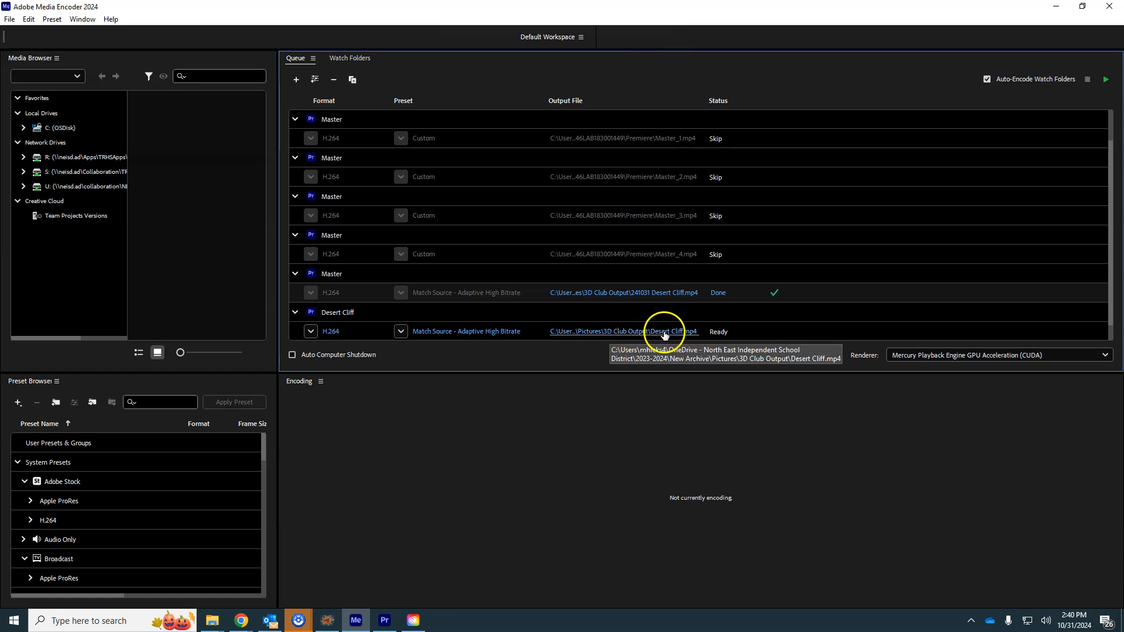
Save the queued Desert Cliff output as "241031 Desert Cliff" in the 3D Club Output folder and start encoding the queue.
click(637, 332)
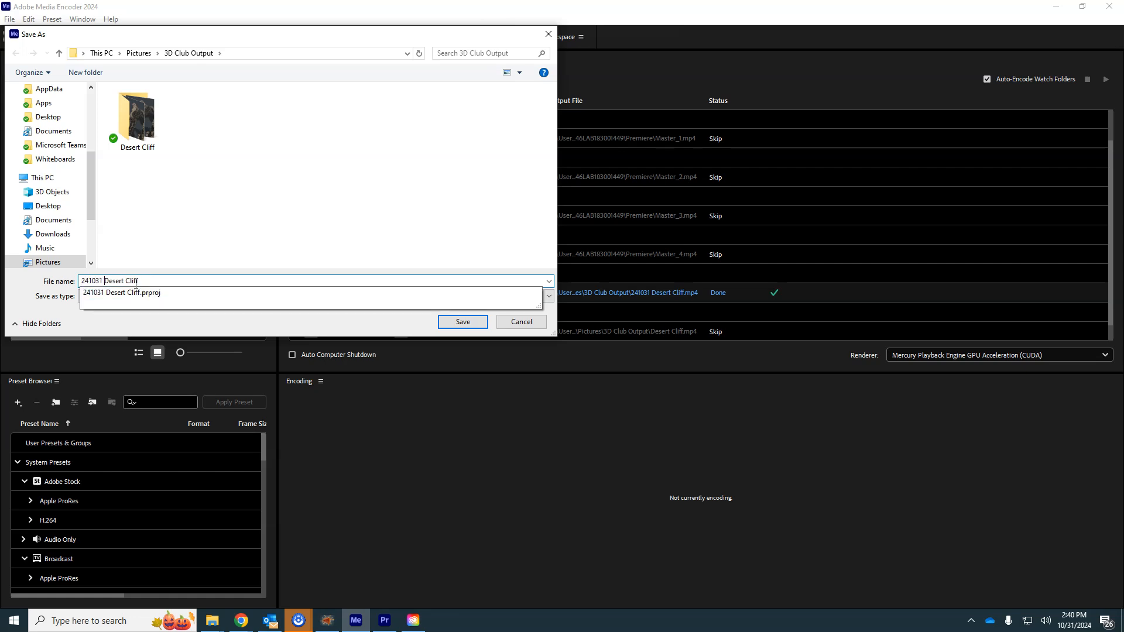
click(464, 322)
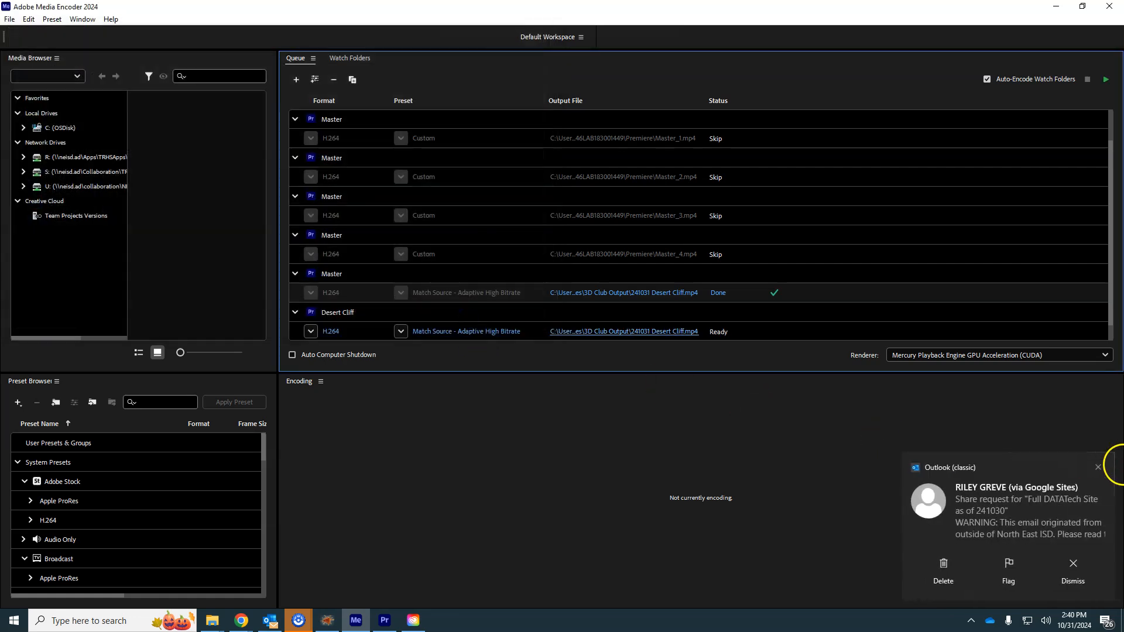
click(1100, 469)
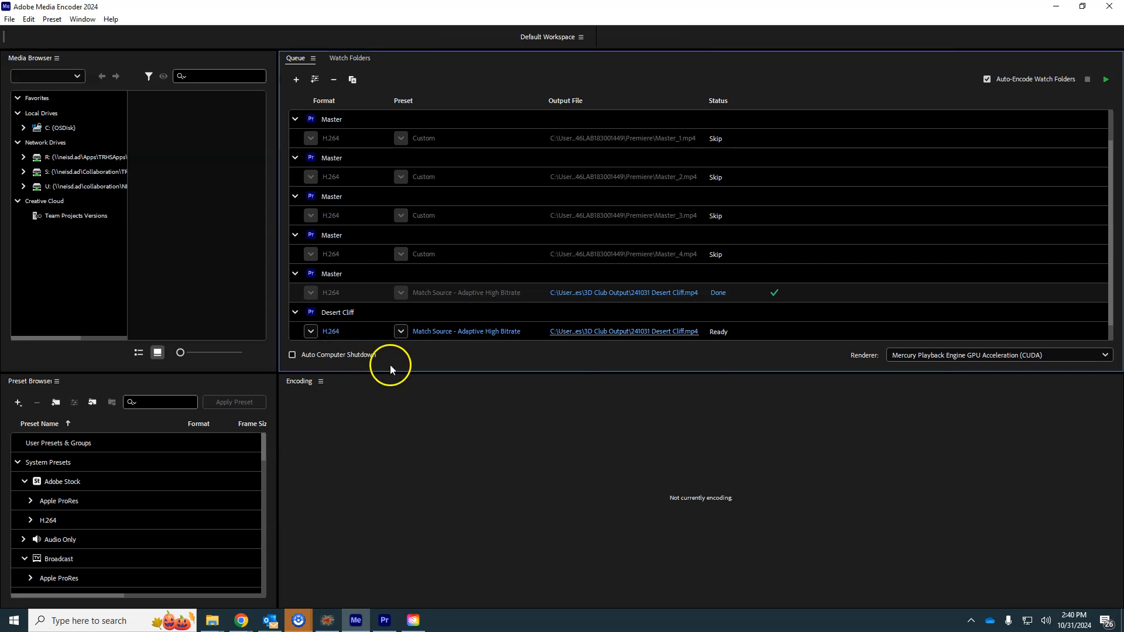
click(1111, 83)
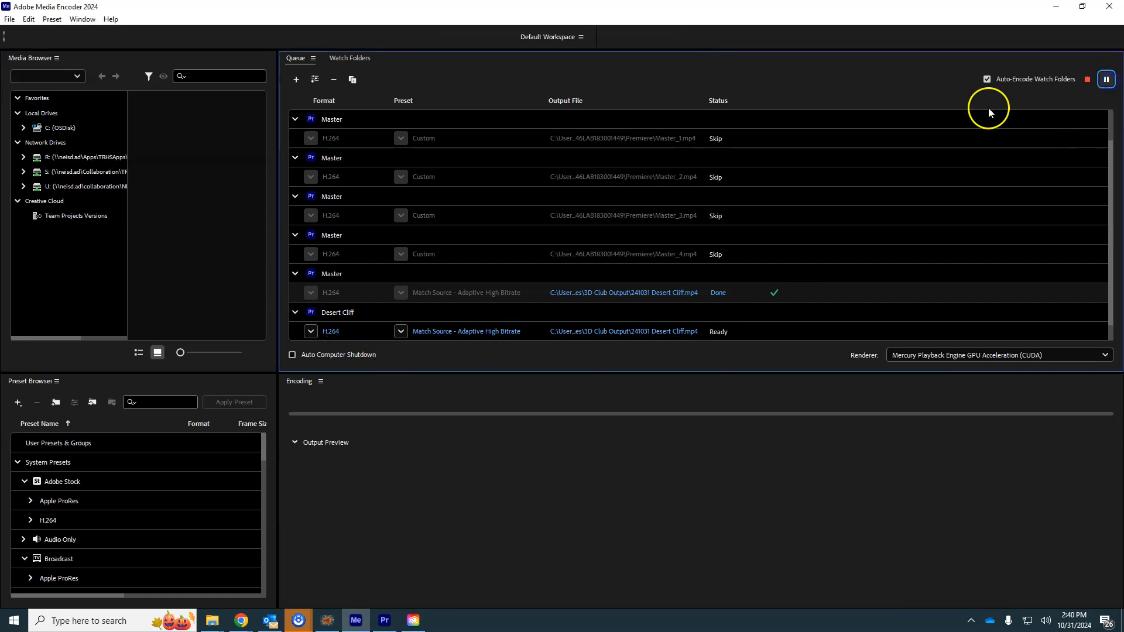